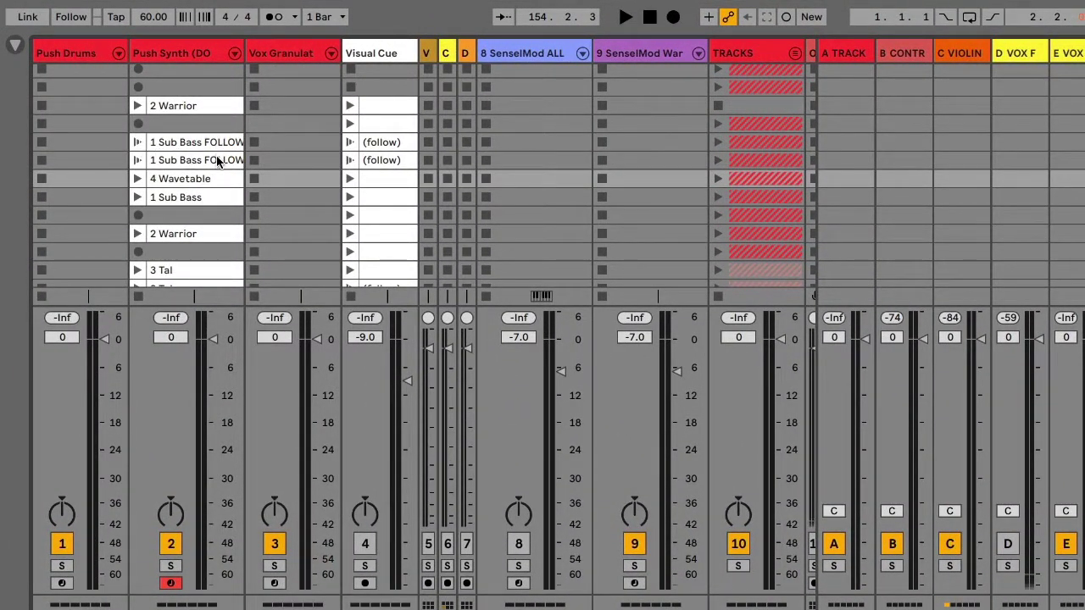
Step: Select the upper follow clip in the Visual Cue track
{"action": "left_click", "coordinate": [385, 142]}
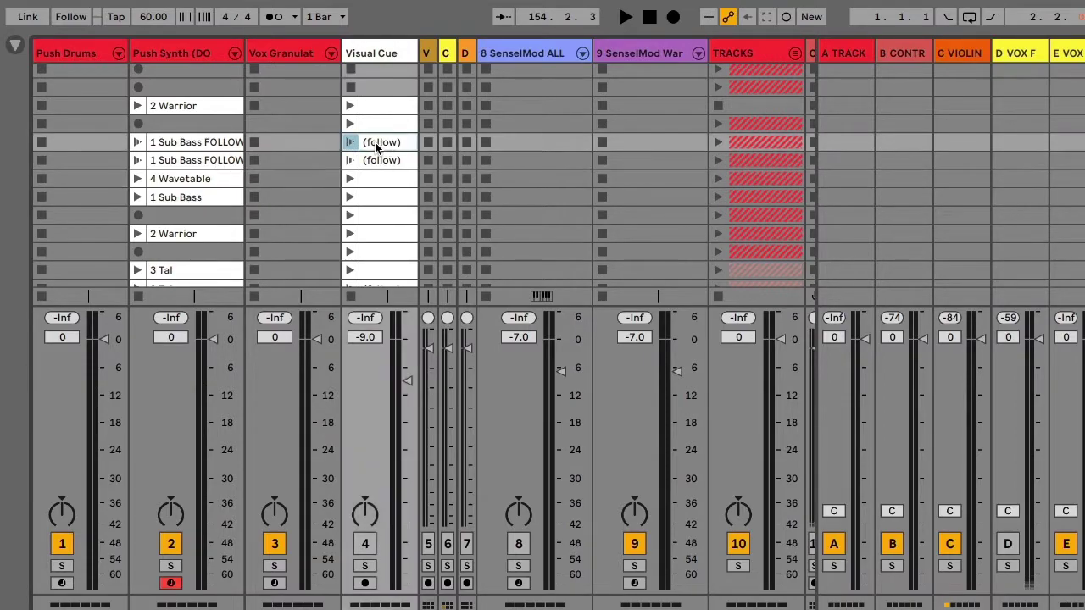
{"action": "left_click", "coordinate": [386, 161]}
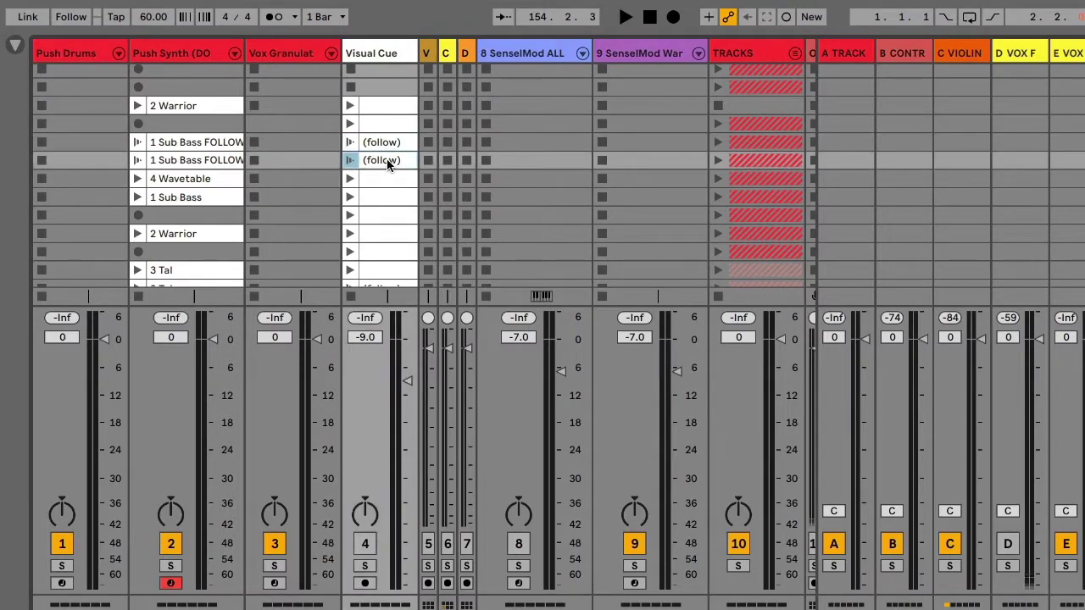
{"action": "left_click", "coordinate": [385, 142]}
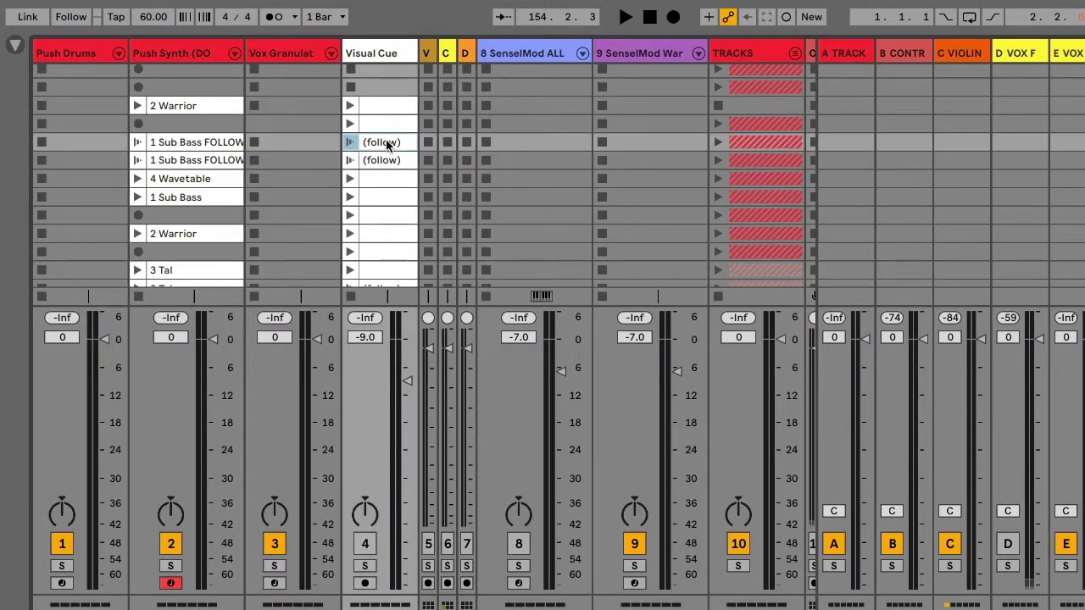
Step: Link the four Push Synth clips from 1 Sub Bass FOLLOW to 1 Sub Bass into a follow action chain
{"action": "left_click", "coordinate": [209, 144]}
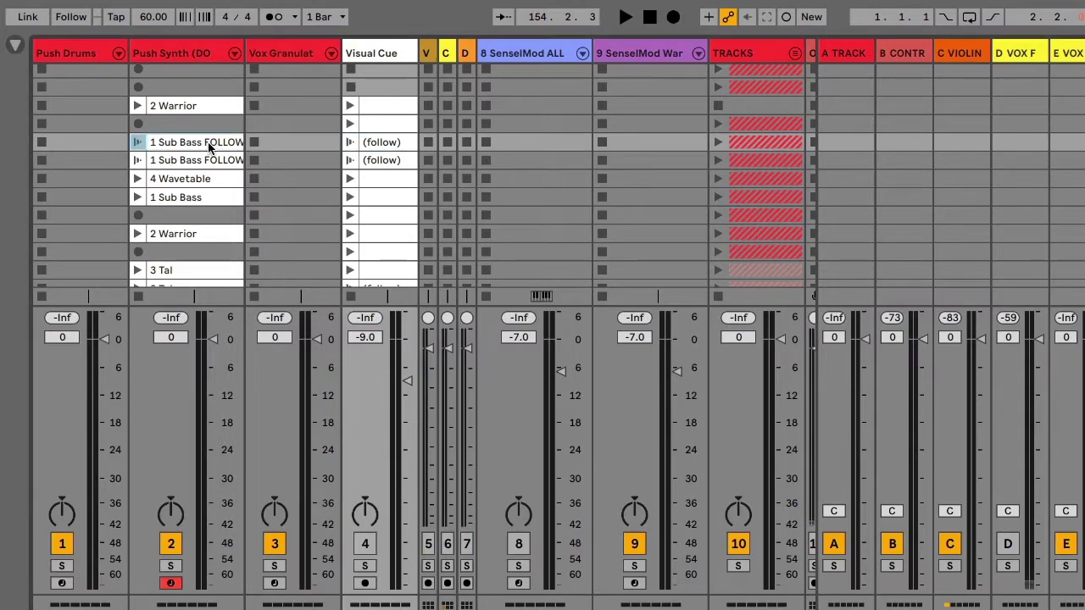
{"action": "left_click", "coordinate": [200, 196], "text": "shift"}
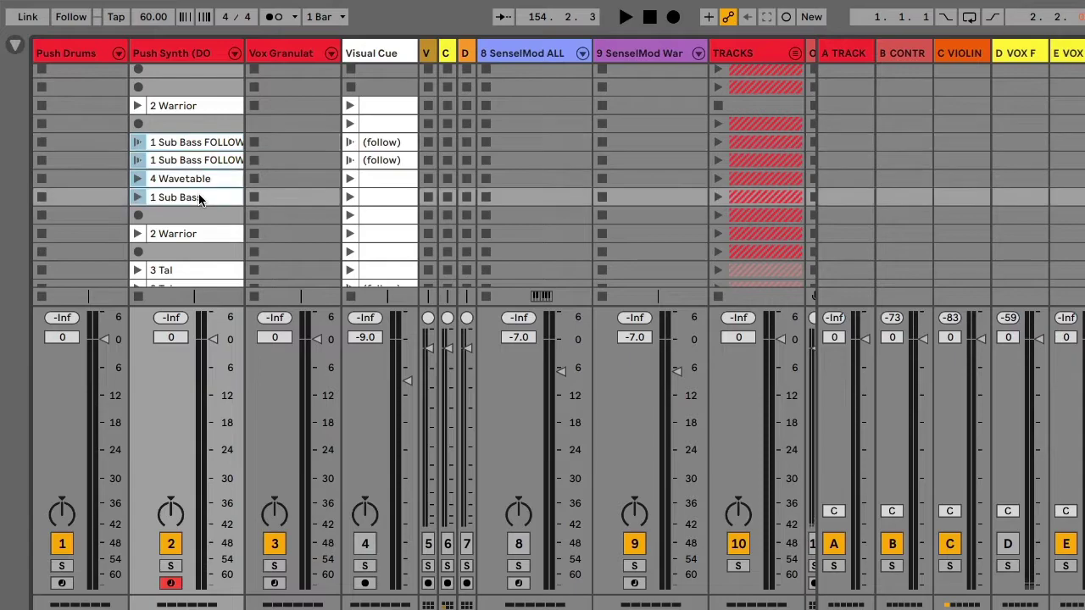
{"action": "scroll", "coordinate": [215, 195], "scroll_direction": "right", "scroll_amount": 1}
{"action": "scroll", "coordinate": [182, 197], "scroll_direction": "left", "scroll_amount": 1}
{"action": "right_click", "coordinate": [186, 198]}
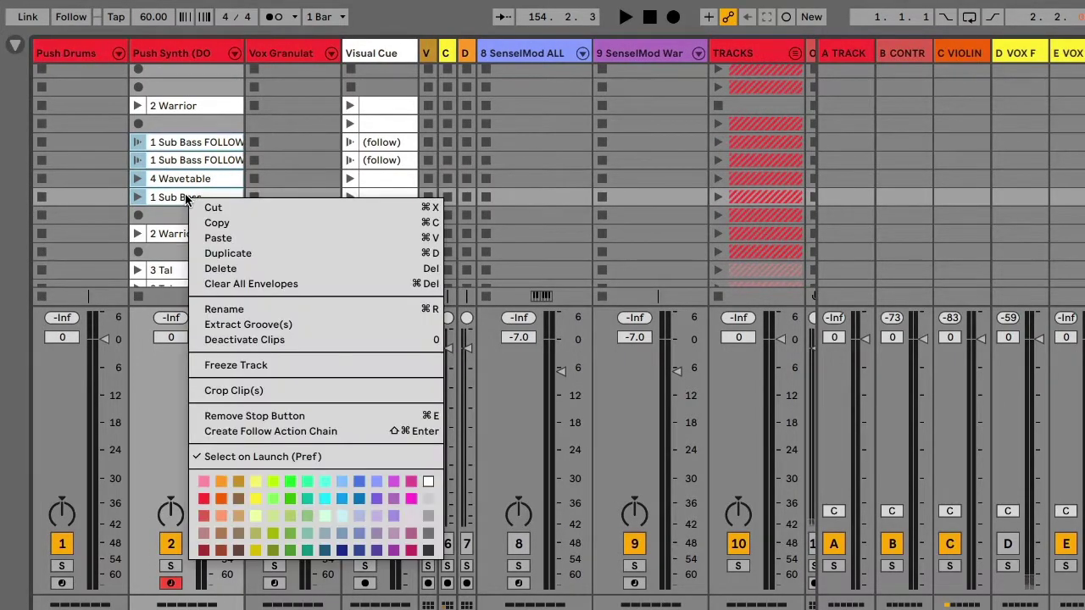
{"action": "left_click", "coordinate": [275, 431]}
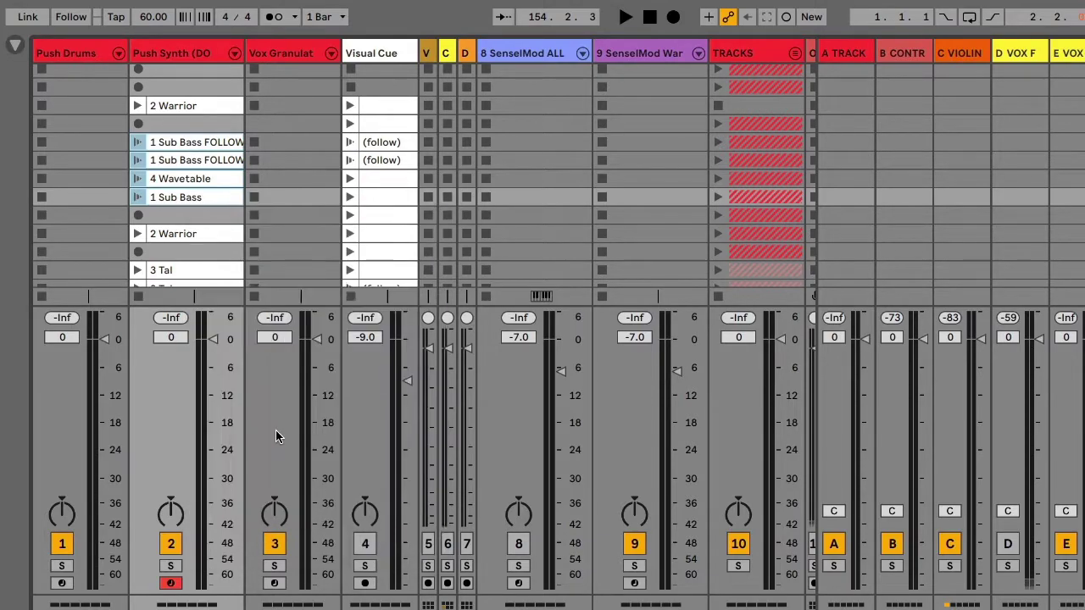
{"action": "left_click", "coordinate": [189, 144]}
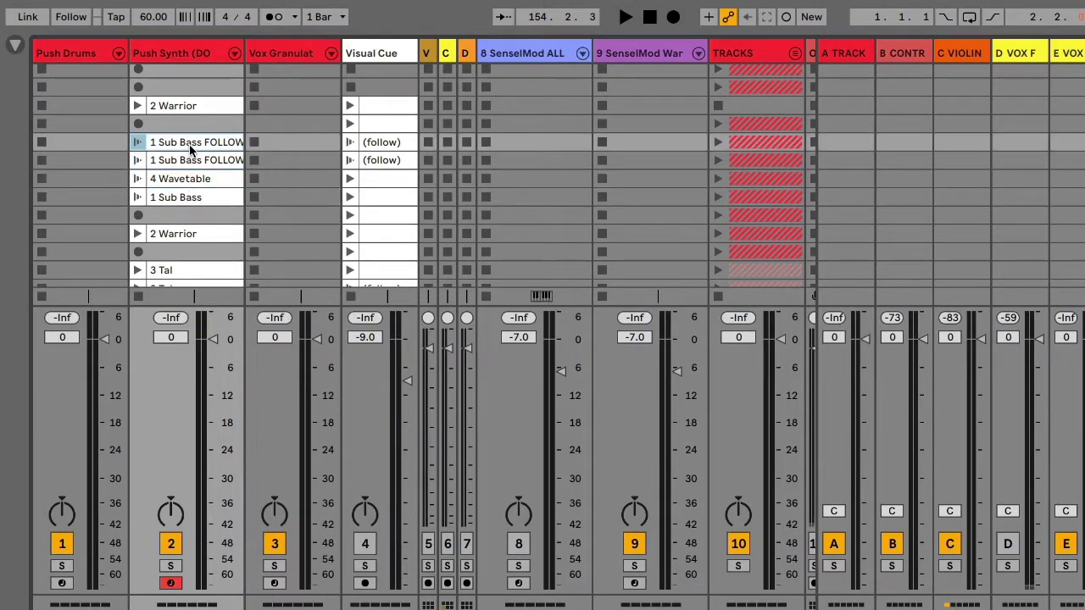
Step: Open the 1 Sub Bass FOLLOW clip's details to show its Next / No Action follow settings
{"action": "double_click", "coordinate": [189, 144]}
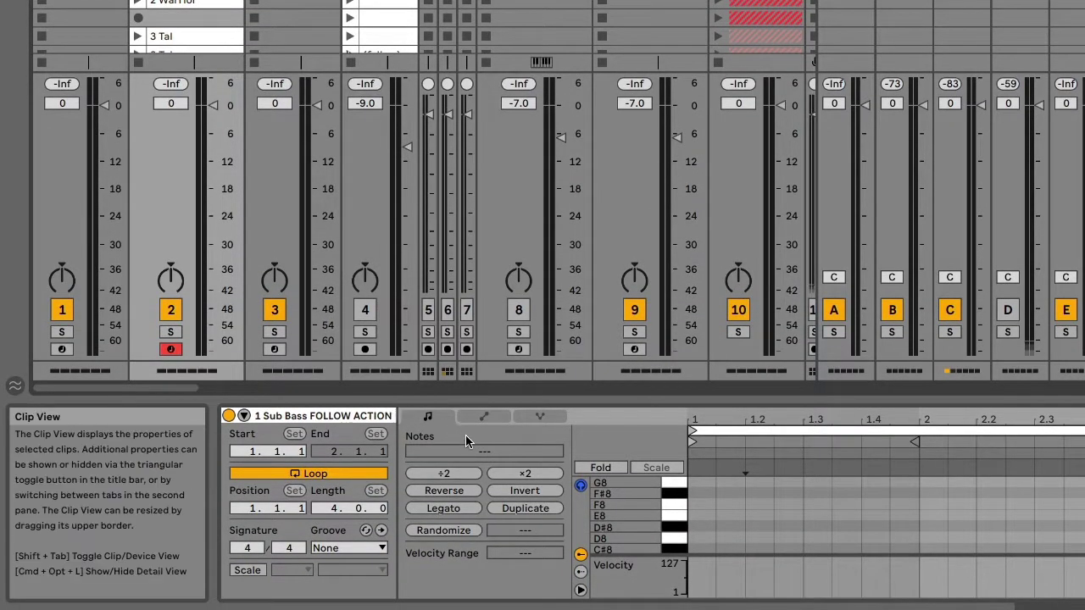
{"action": "left_click", "coordinate": [243, 416]}
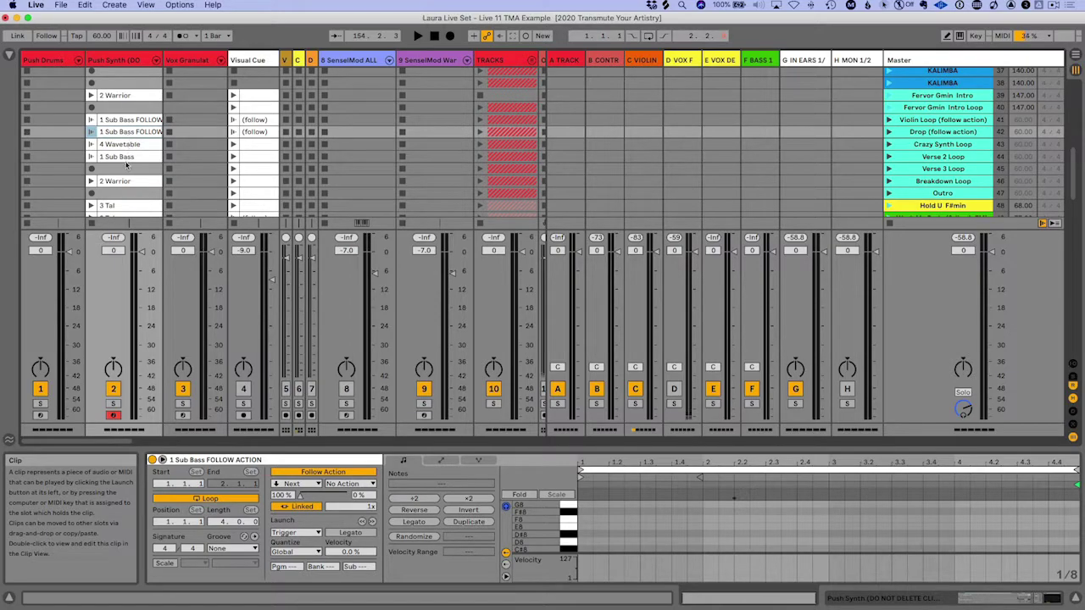
{"action": "left_click", "coordinate": [125, 158]}
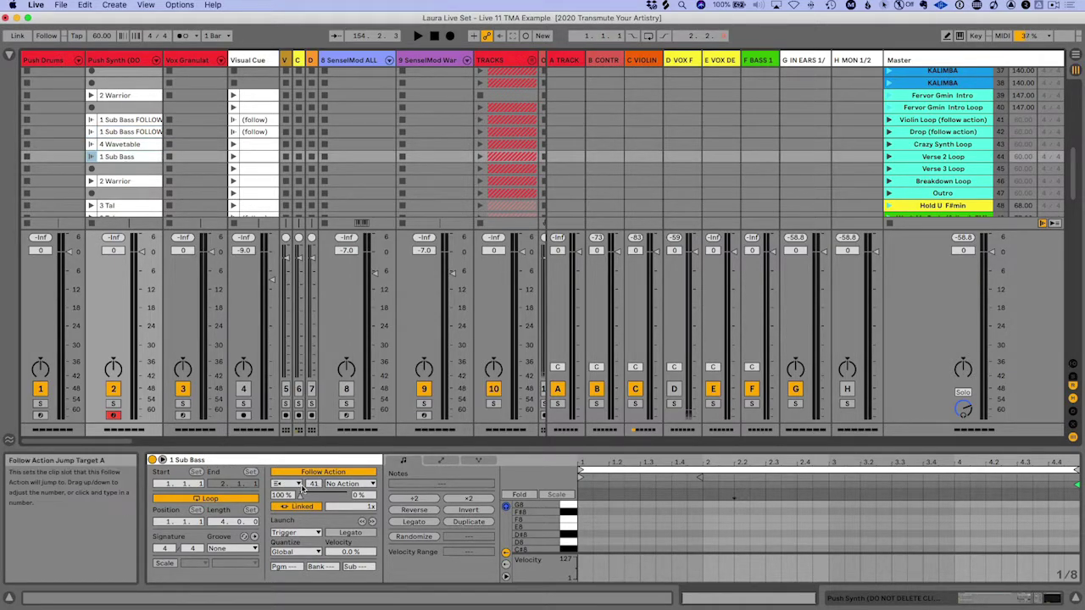
{"action": "left_click", "coordinate": [286, 483]}
{"action": "left_click", "coordinate": [286, 483]}
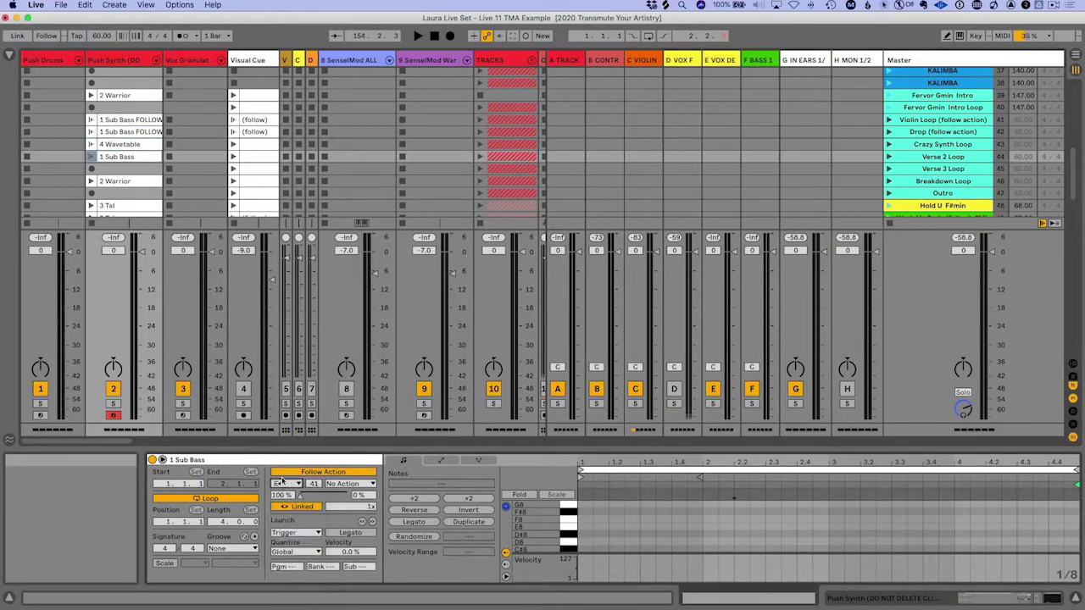
{"action": "left_click", "coordinate": [130, 121]}
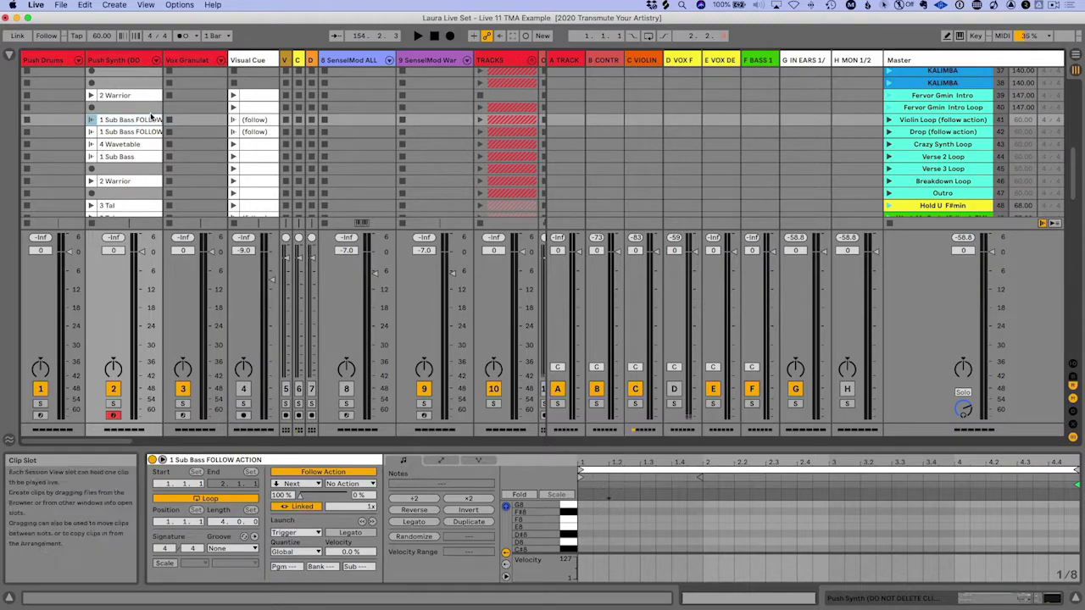
{"action": "left_click", "coordinate": [349, 485]}
{"action": "left_click", "coordinate": [352, 493]}
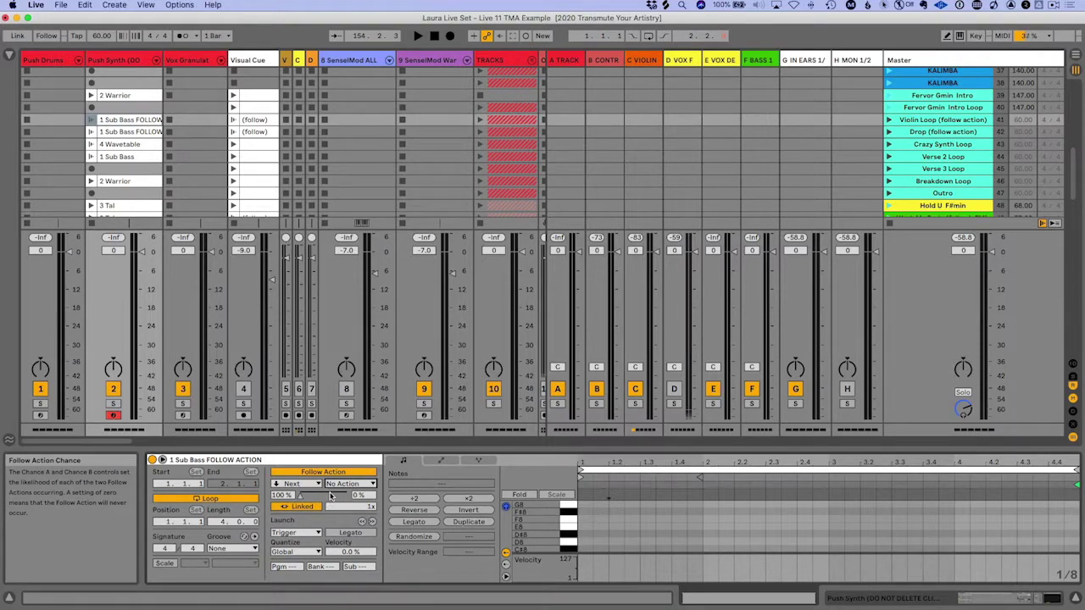
Step: Set the second follow action to Again with a 50% / 50% chance split
{"action": "left_click", "coordinate": [344, 486]}
{"action": "left_click", "coordinate": [356, 517]}
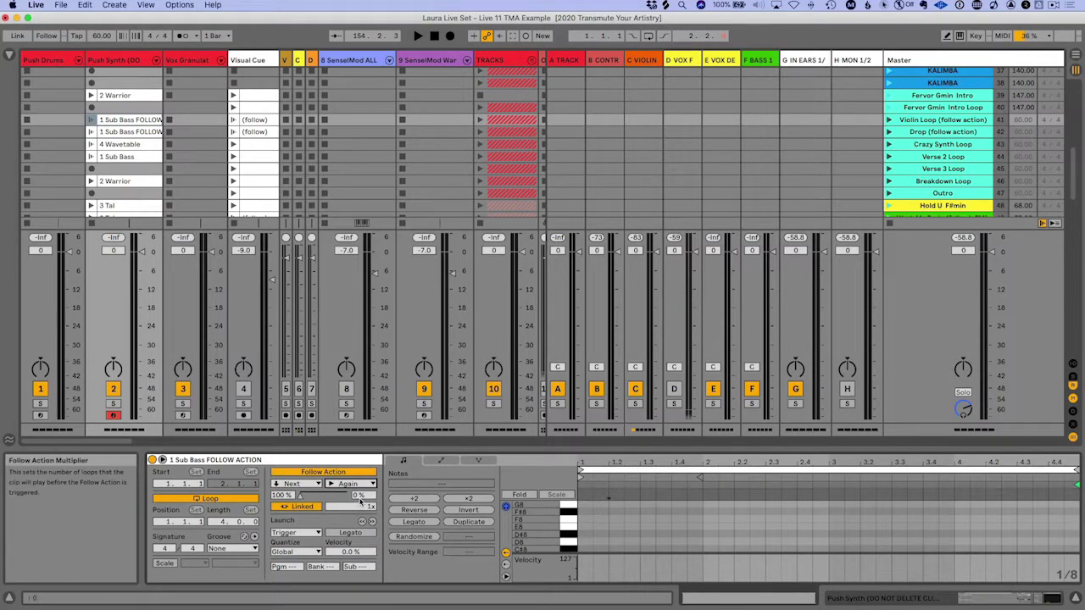
{"action": "left_click_drag", "start_coordinate": [359, 500], "coordinate": [286, 496]}
{"action": "type", "text": "50"}
{"action": "key", "text": "Return"}
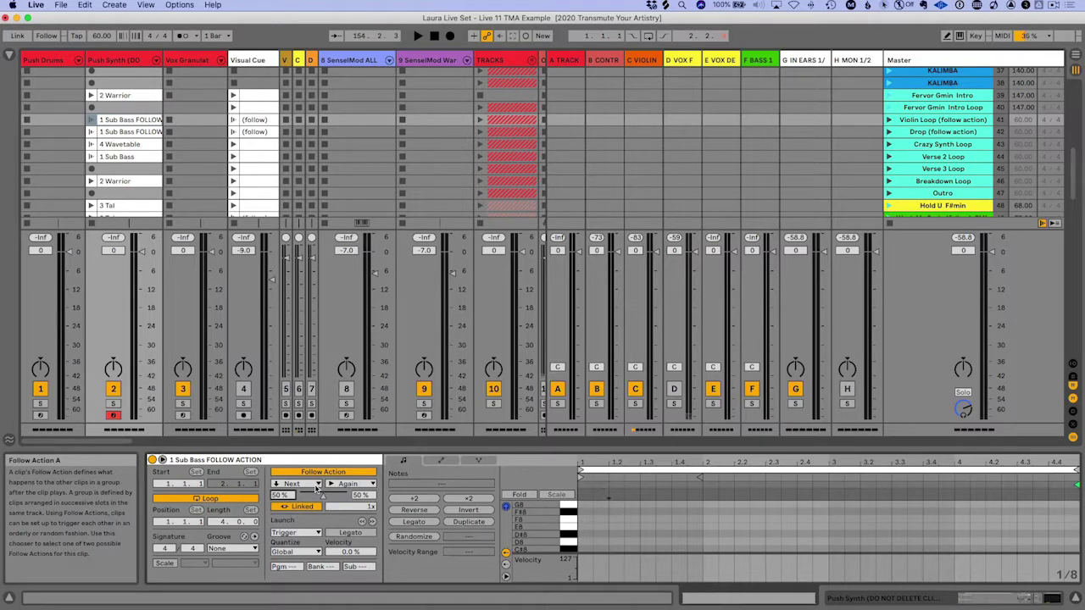
{"action": "left_click", "coordinate": [127, 158]}
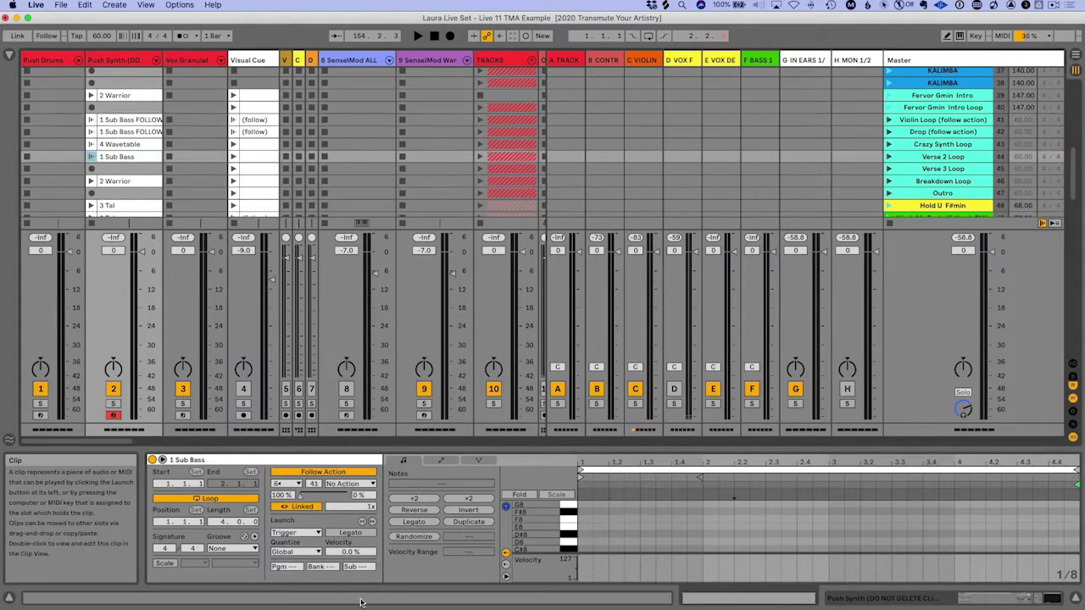
{"action": "left_click", "coordinate": [288, 484]}
{"action": "left_click", "coordinate": [292, 487]}
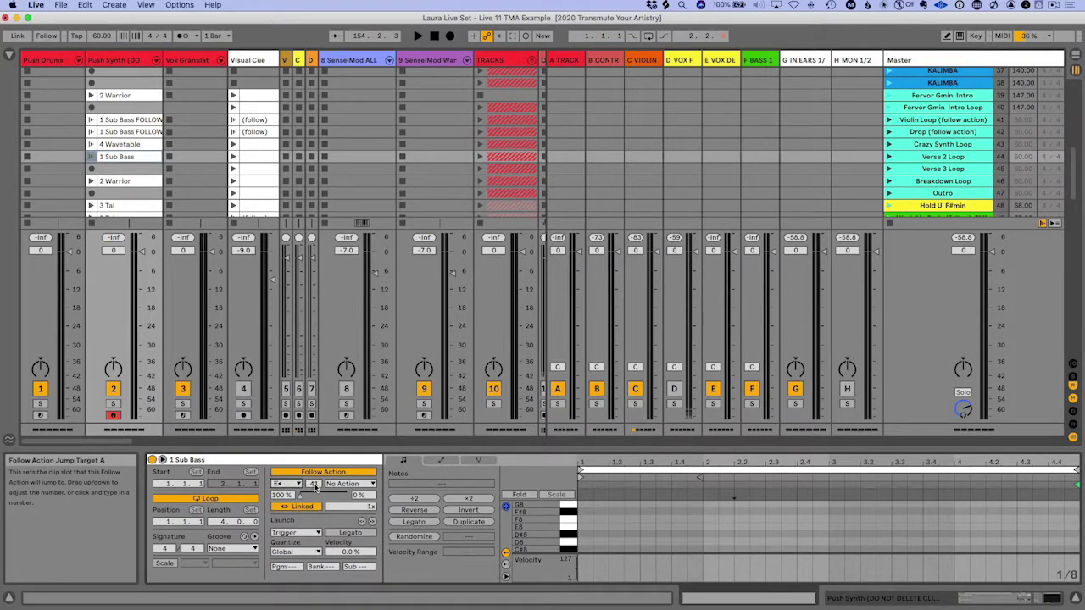
{"action": "left_click", "coordinate": [315, 489]}
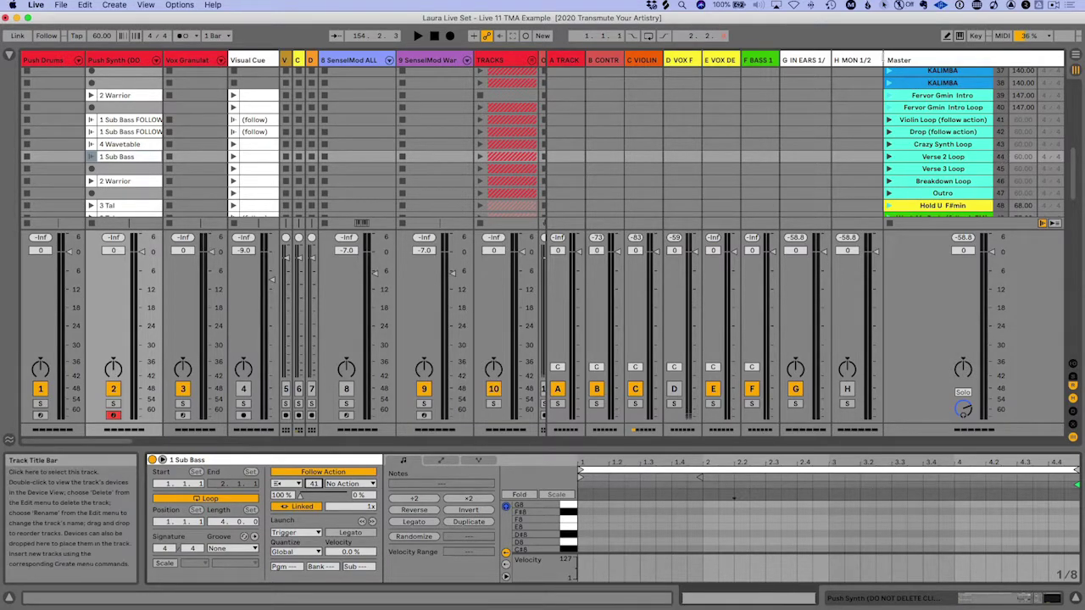
{"action": "left_click_drag", "start_coordinate": [883, 59], "coordinate": [667, 69]}
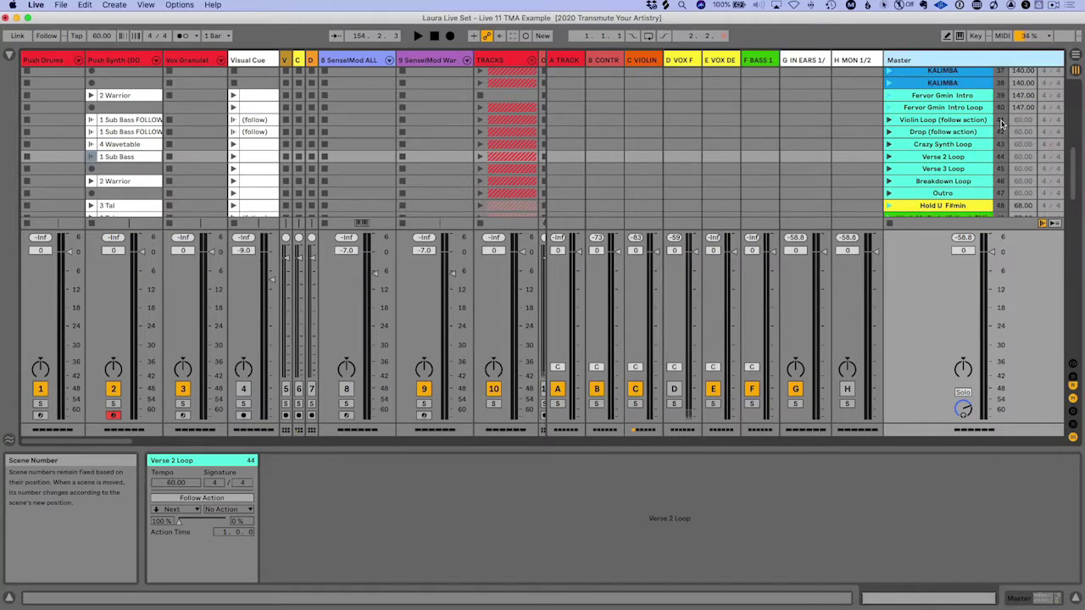
{"action": "left_click", "coordinate": [123, 158]}
{"action": "left_click", "coordinate": [120, 121]}
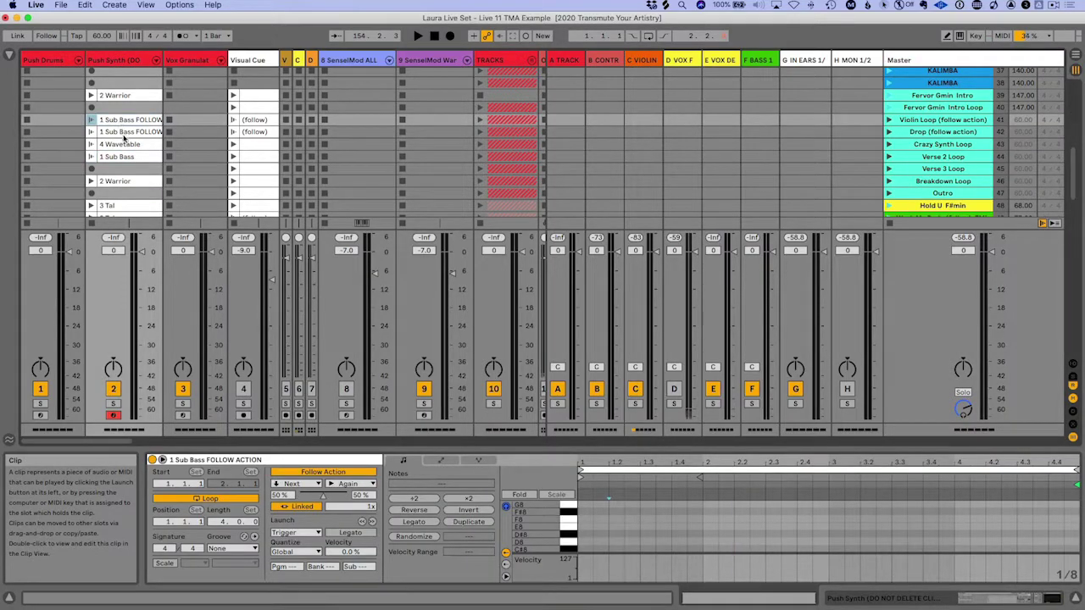
{"action": "left_click", "coordinate": [127, 157], "text": "shift"}
{"action": "right_click", "coordinate": [127, 157]}
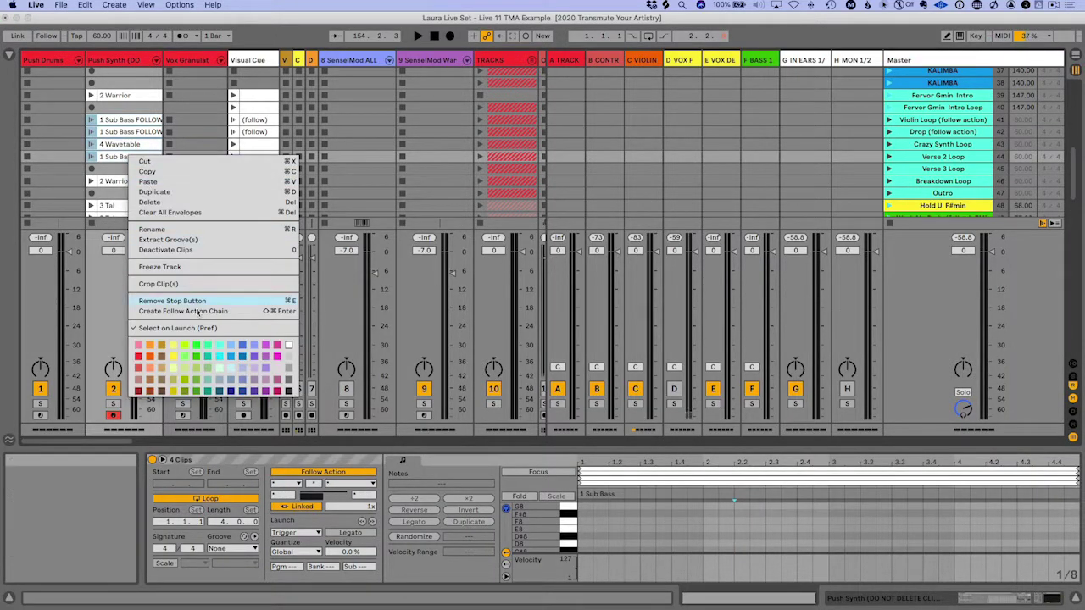
{"action": "left_click", "coordinate": [127, 160]}
{"action": "scroll", "coordinate": [127, 160], "scroll_direction": "right", "scroll_amount": 5}
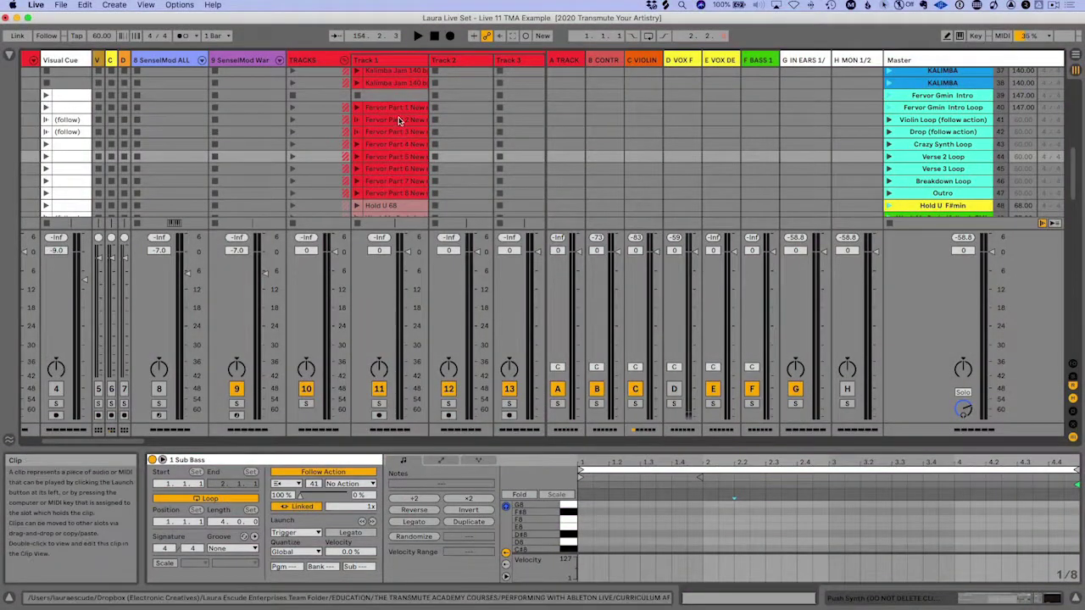
Step: Select the Fervor Part 2 New no bass (follow) clip and enlarge its Clip View
{"action": "left_click", "coordinate": [393, 121]}
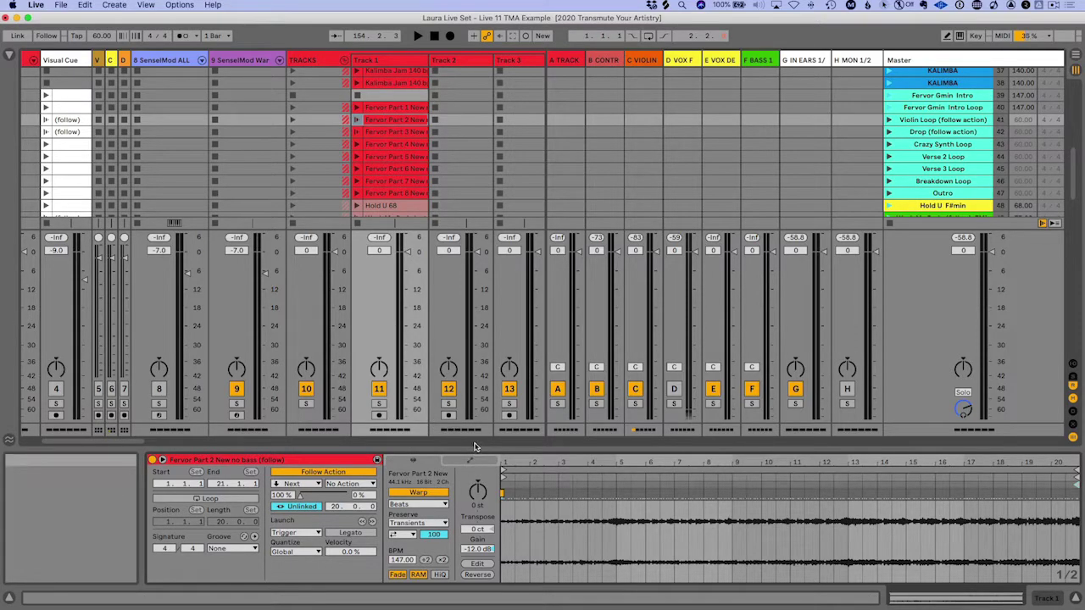
{"action": "left_click_drag", "start_coordinate": [483, 450], "coordinate": [496, 391]}
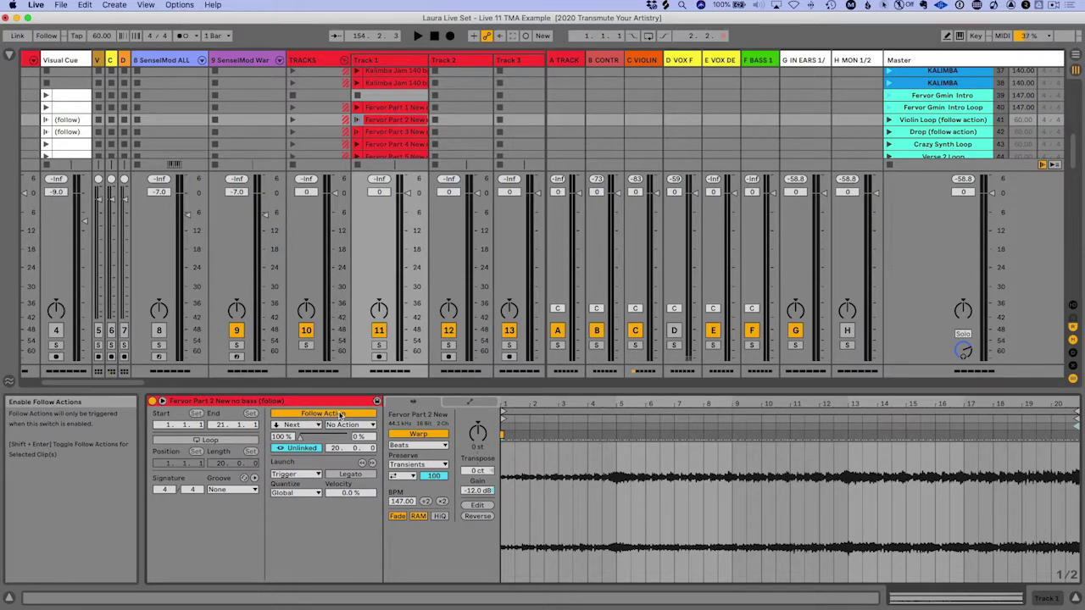
Step: Turn off Warp on Fervor Part 2 and launch the Violin Loop (follow action) scene
{"action": "left_click", "coordinate": [418, 434]}
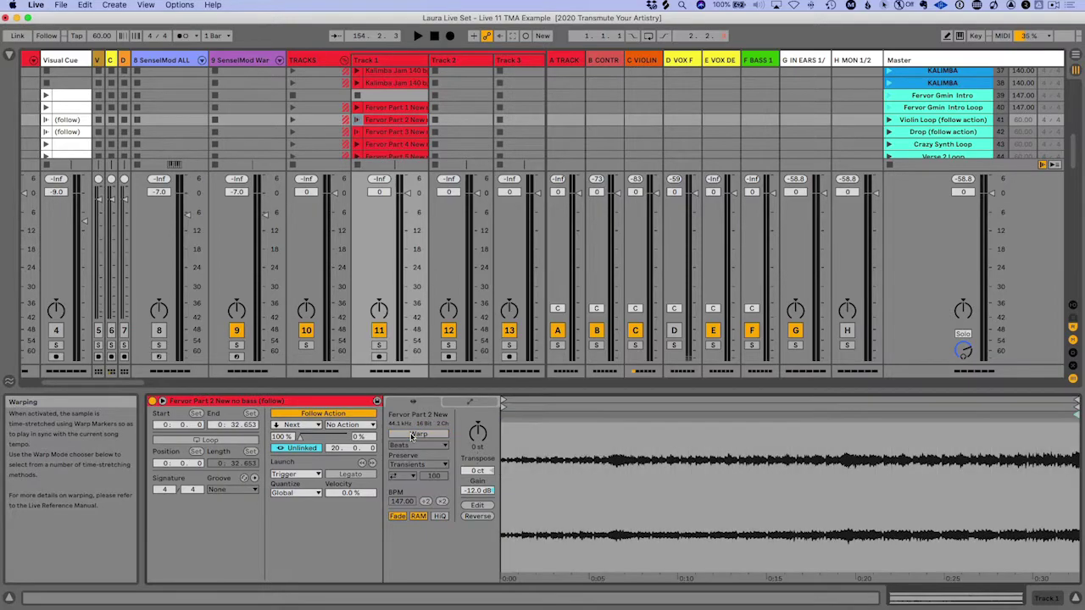
{"action": "left_click", "coordinate": [889, 119]}
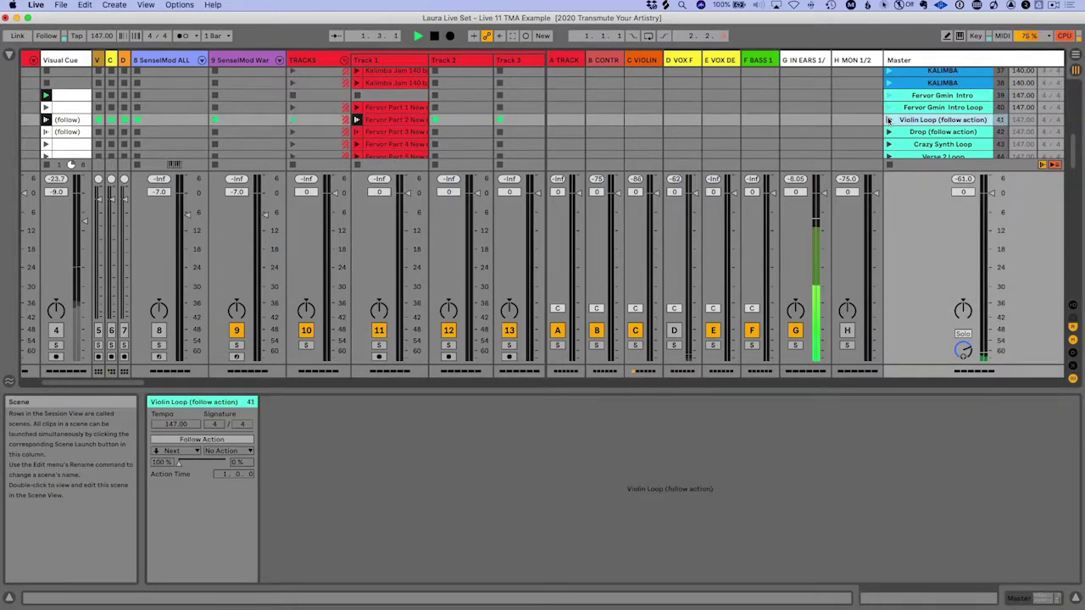
{"action": "left_click", "coordinate": [402, 124]}
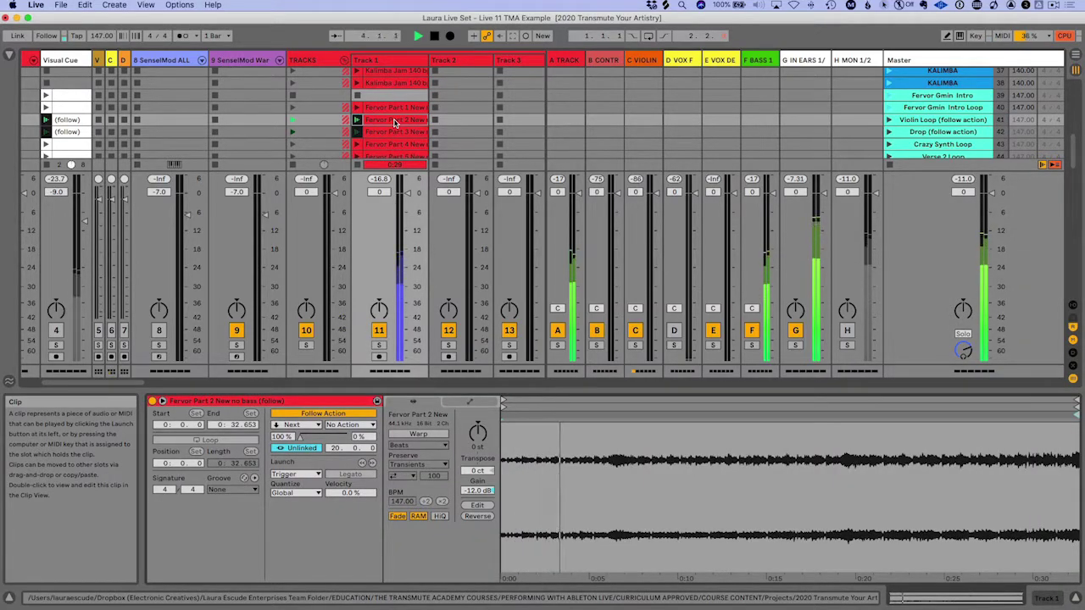
{"action": "scroll", "coordinate": [394, 123], "scroll_direction": "right", "scroll_amount": 10}
{"action": "left_click", "coordinate": [394, 119]}
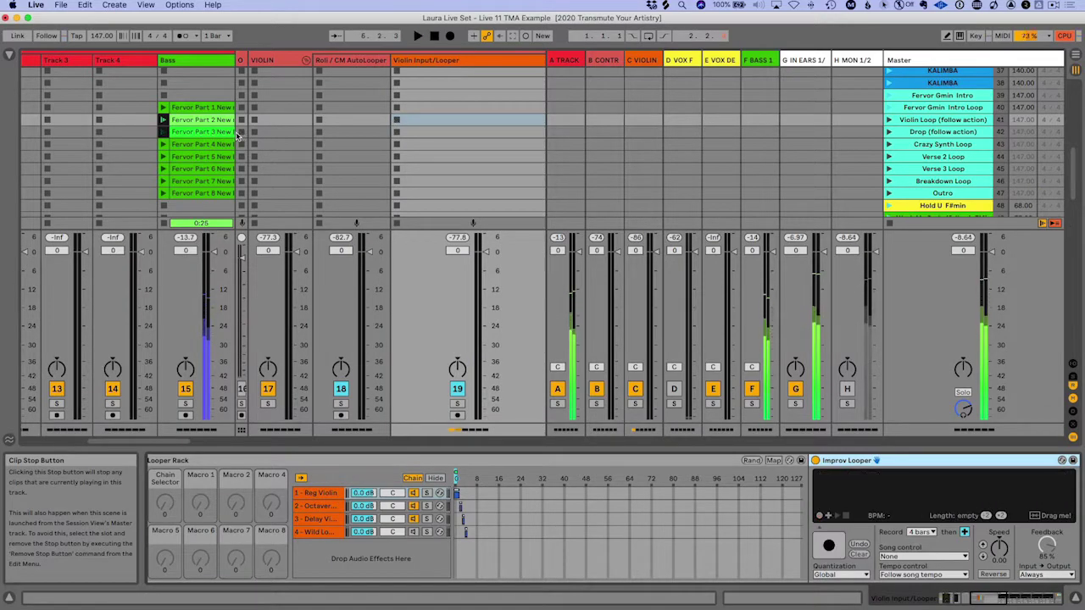
{"action": "scroll", "coordinate": [238, 136], "scroll_direction": "left", "scroll_amount": 5}
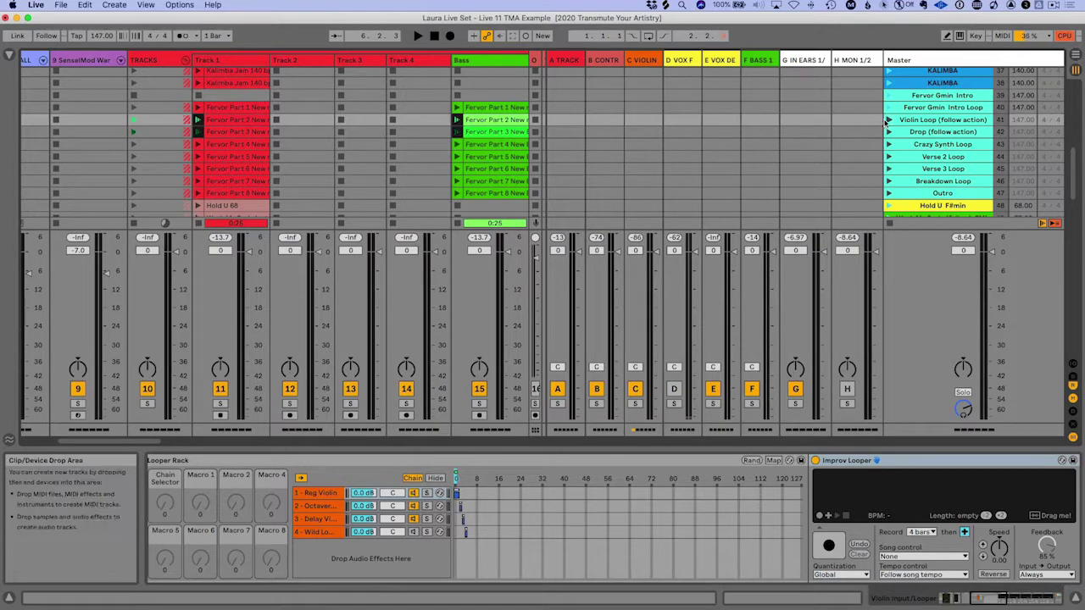
{"action": "left_click", "coordinate": [235, 120]}
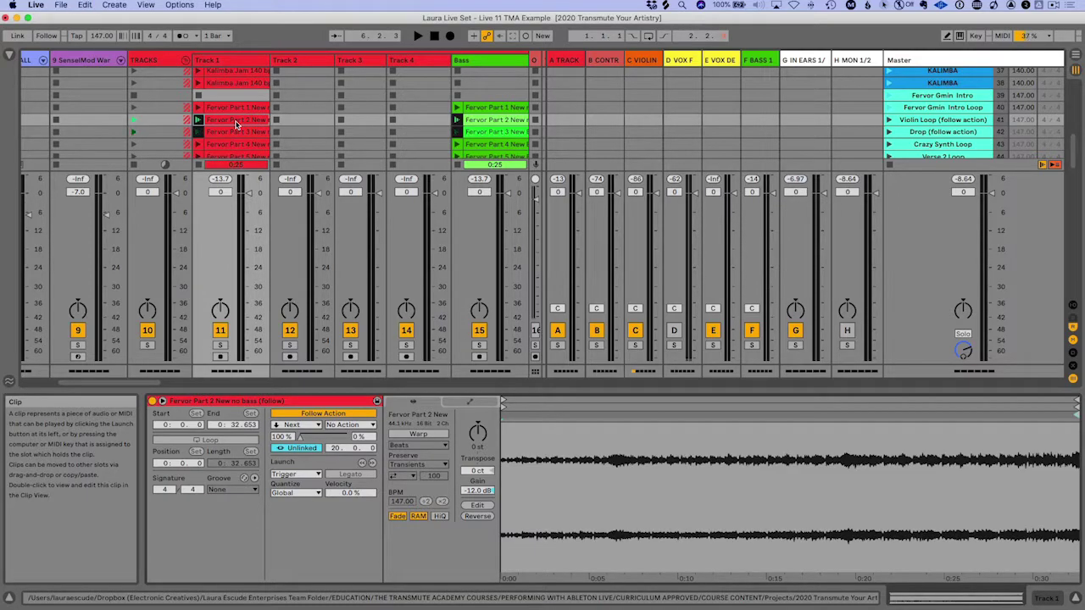
{"action": "left_click", "coordinate": [309, 425]}
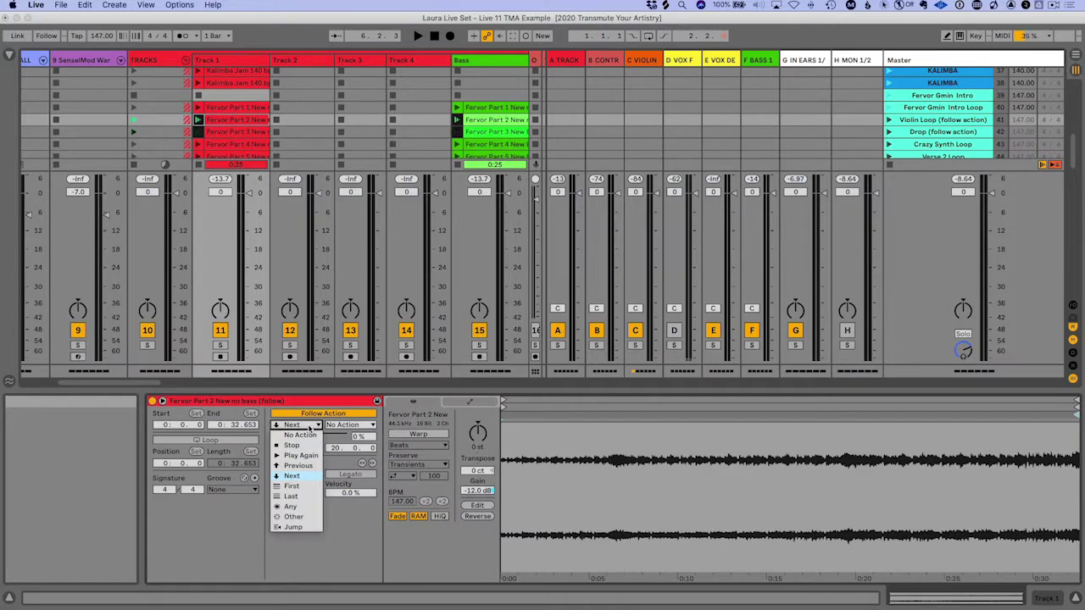
{"action": "left_click", "coordinate": [310, 426]}
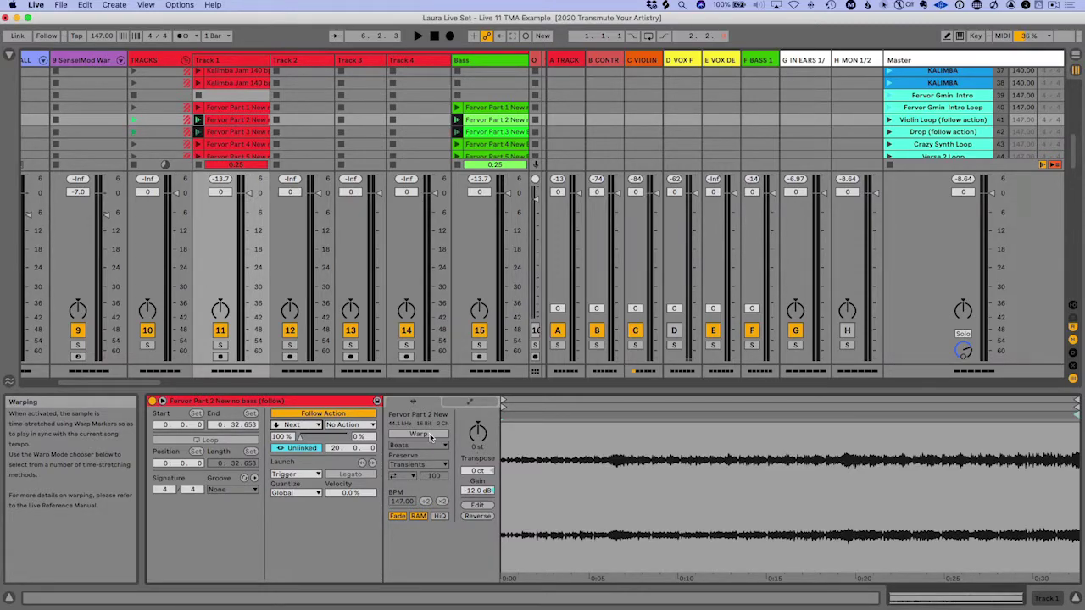
Step: Enlarge the session grid and select KALIMBA scene 37's 140.00 tempo value
{"action": "left_click_drag", "start_coordinate": [834, 391], "coordinate": [843, 439]}
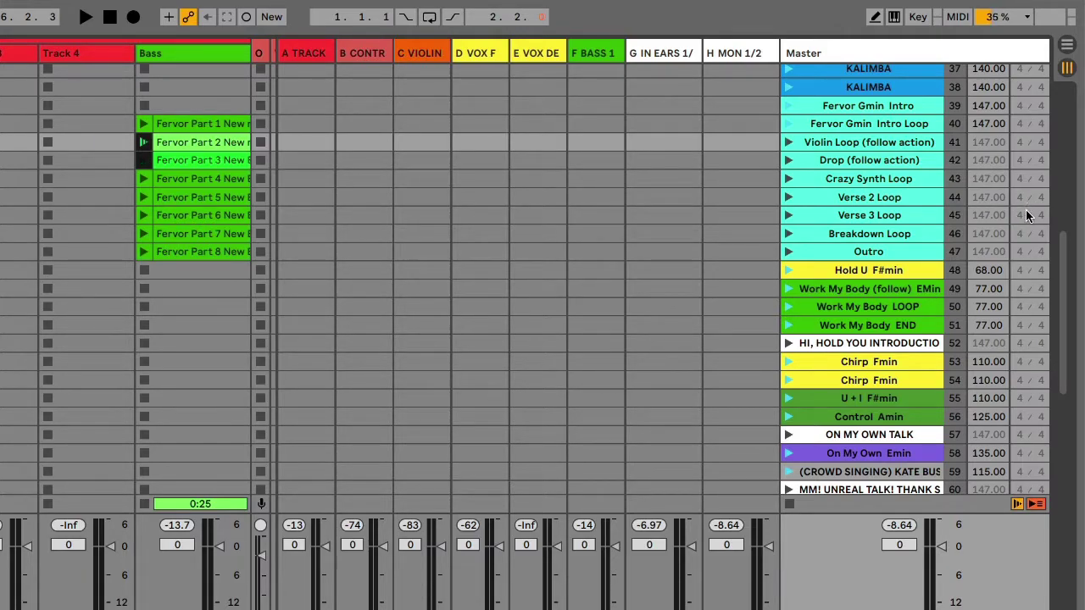
{"action": "scroll", "coordinate": [1025, 211], "scroll_direction": "up", "scroll_amount": 5}
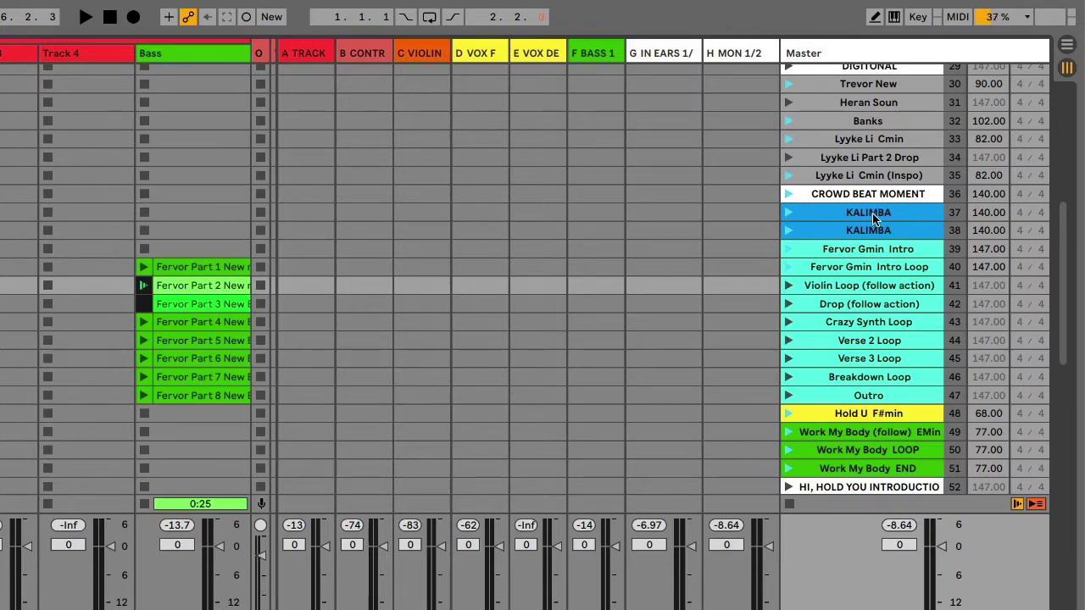
{"action": "left_click", "coordinate": [873, 217]}
{"action": "scroll", "coordinate": [872, 221], "scroll_direction": "up", "scroll_amount": 2}
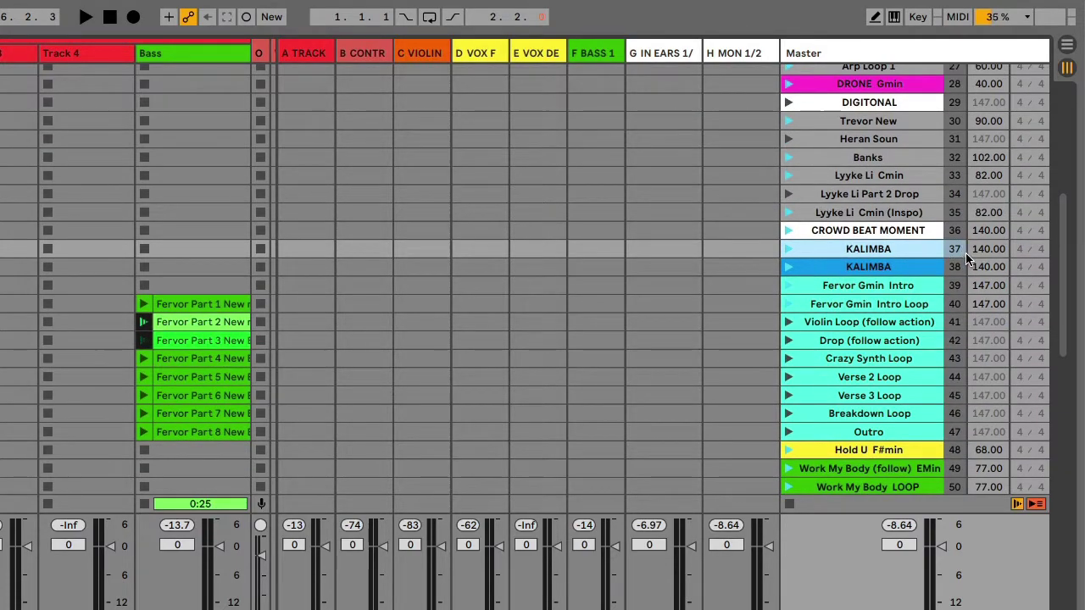
{"action": "left_click", "coordinate": [798, 52]}
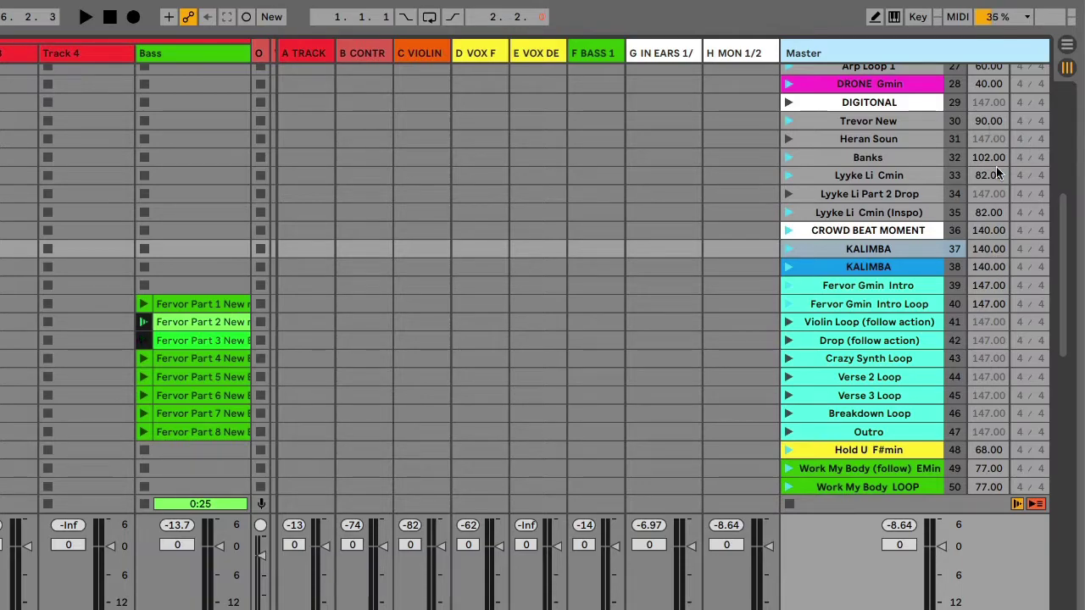
{"action": "left_click", "coordinate": [990, 250]}
Step: Replace KALIMBA scene 37's tempo with 105 and begin editing its time signature
{"action": "key", "text": "Delete"}
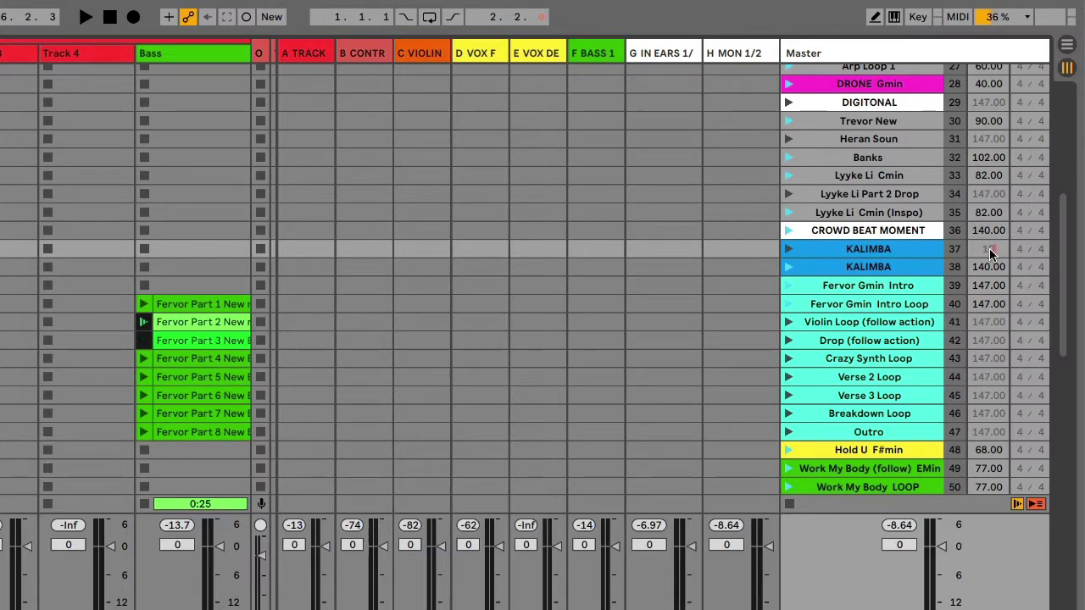
{"action": "type", "text": "105"}
{"action": "key", "text": "Return"}
{"action": "left_click", "coordinate": [1018, 249]}
Step: Select scenes 39 to 43, Fervor Gmin Intro through Crazy Synth Loop
{"action": "left_click", "coordinate": [844, 292]}
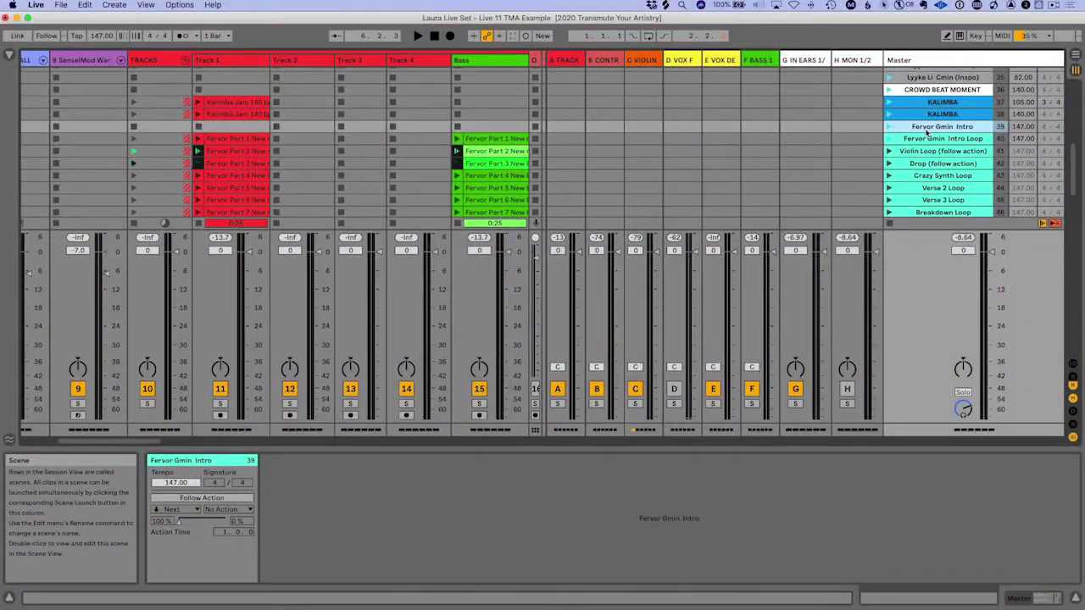
{"action": "left_click", "coordinate": [937, 175], "text": "shift"}
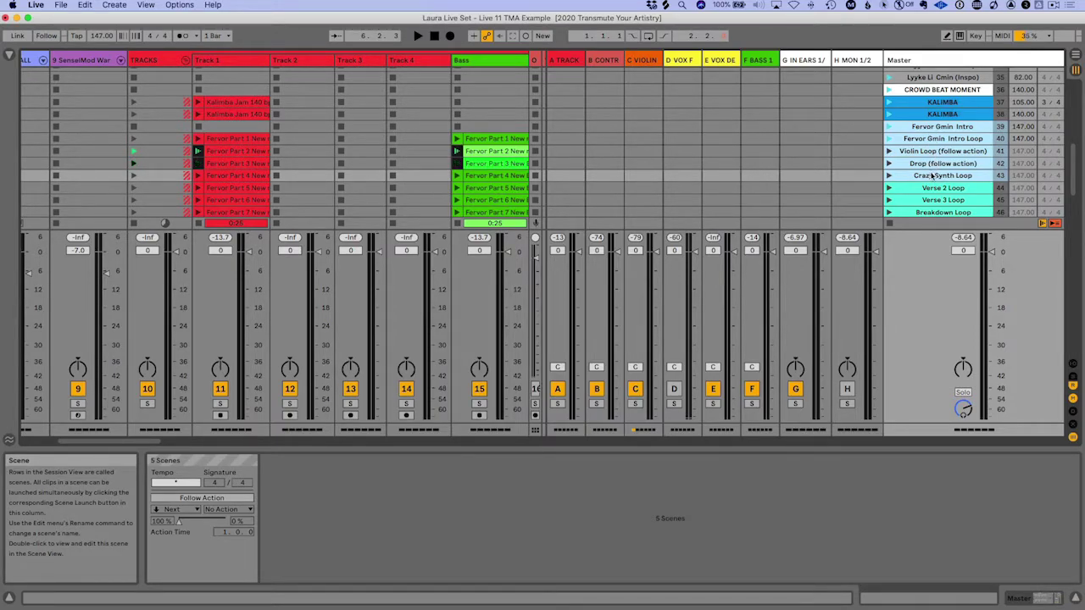
Step: Enable follow actions on the five selected scenes, keeping Next with No Action as B
{"action": "left_click", "coordinate": [211, 499]}
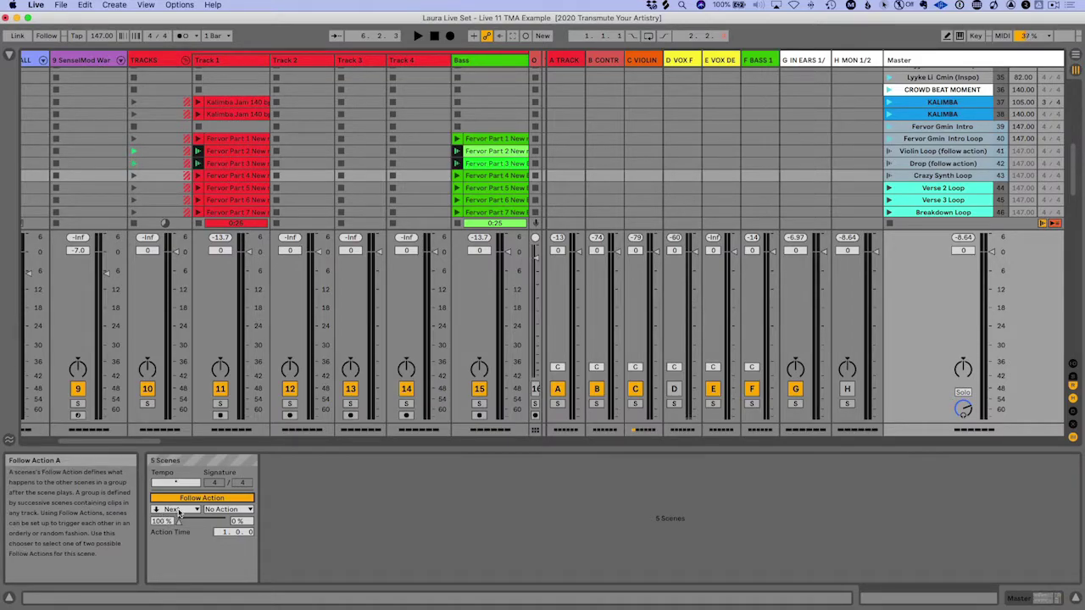
{"action": "left_click", "coordinate": [223, 509]}
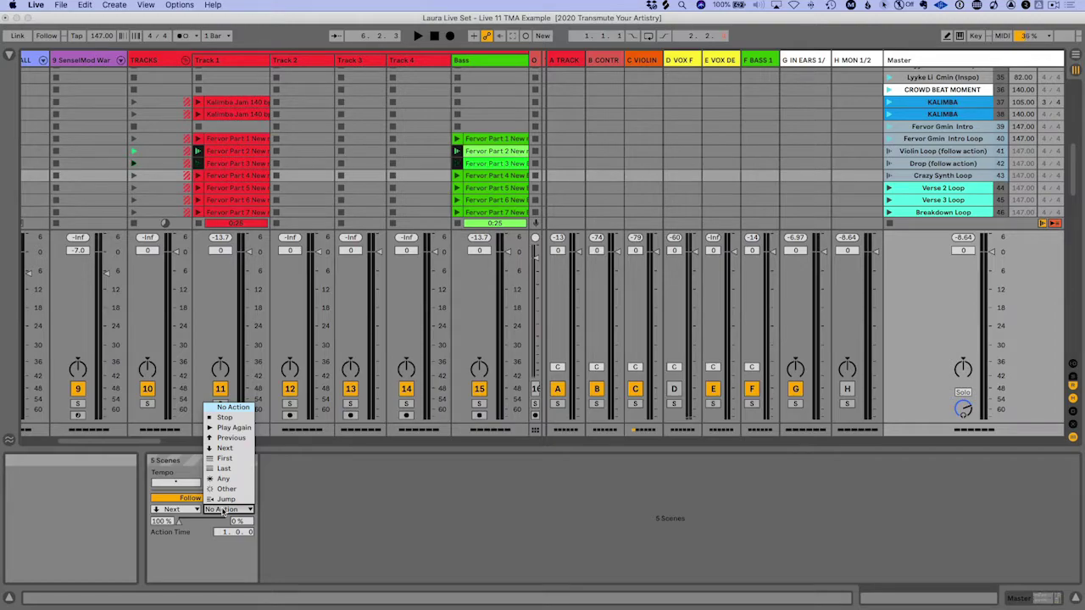
{"action": "left_click", "coordinate": [223, 509]}
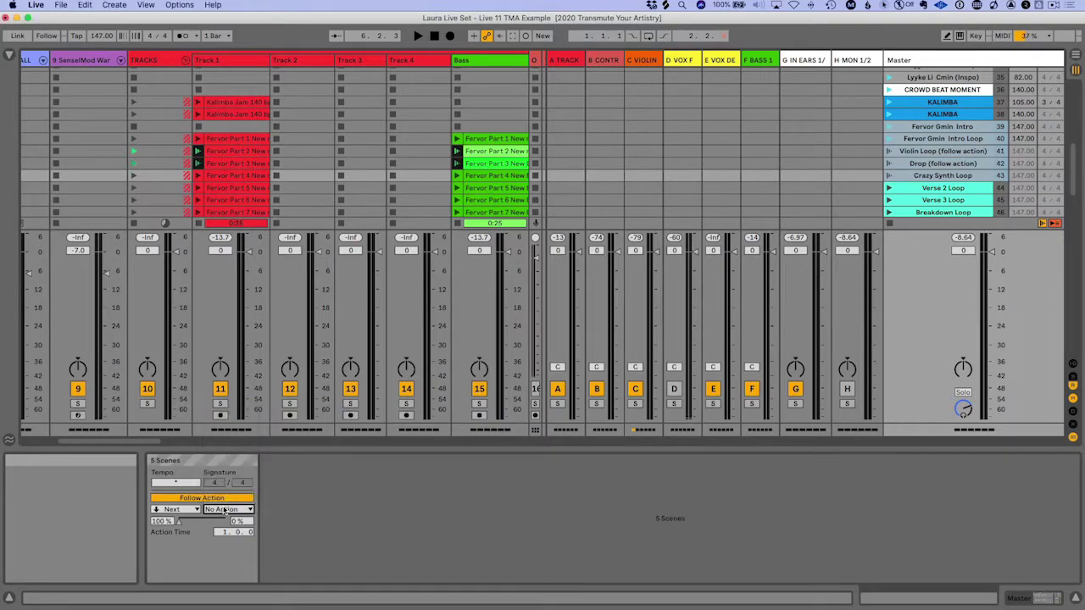
{"action": "key", "text": "Up"}
{"action": "left_click", "coordinate": [939, 128]}
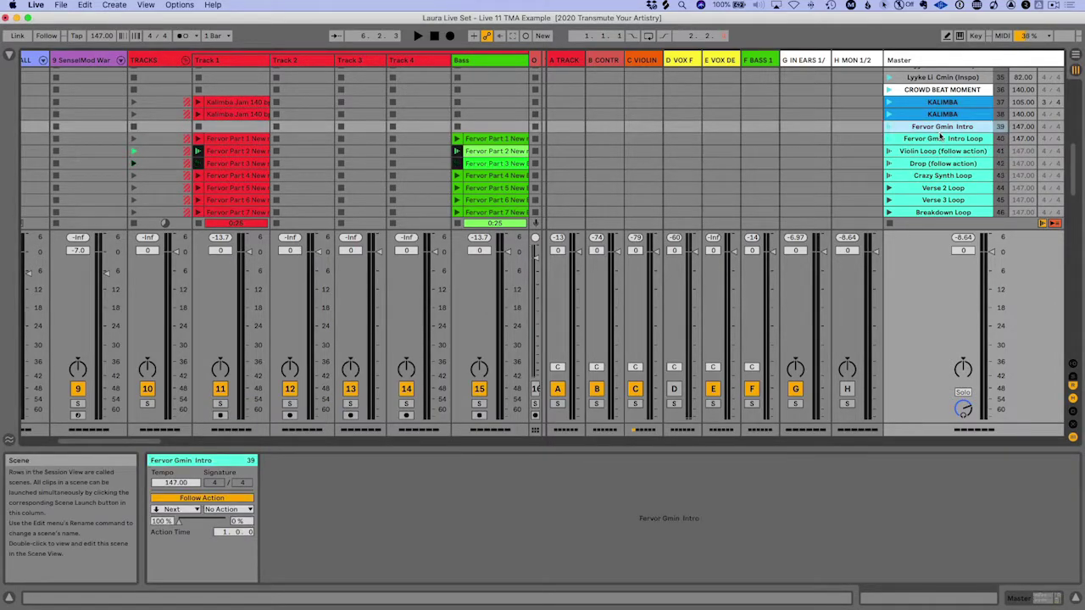
{"action": "left_click", "coordinate": [939, 138]}
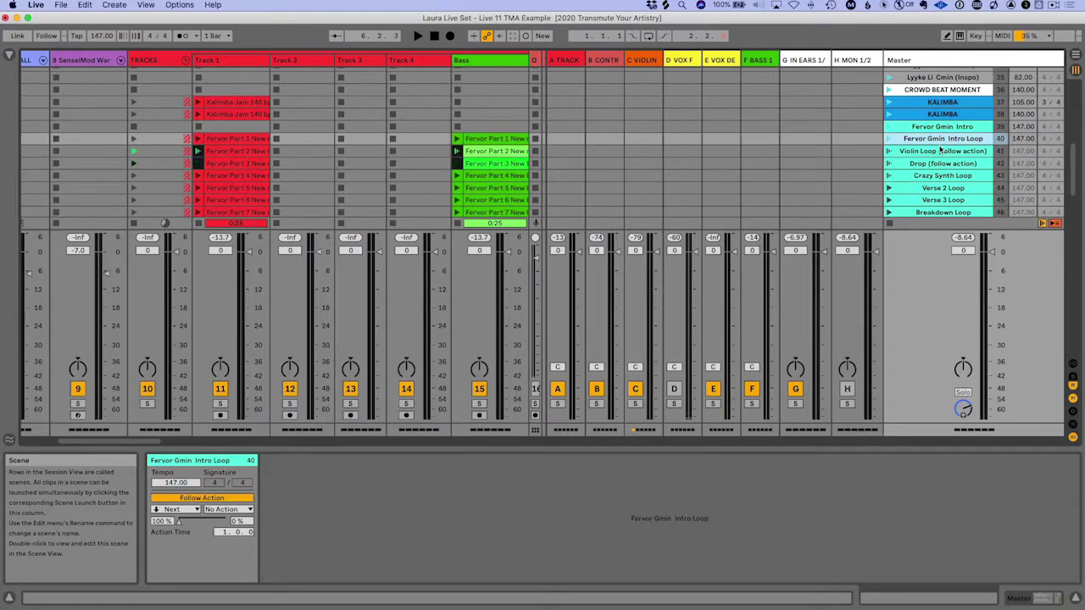
{"action": "left_click", "coordinate": [939, 175]}
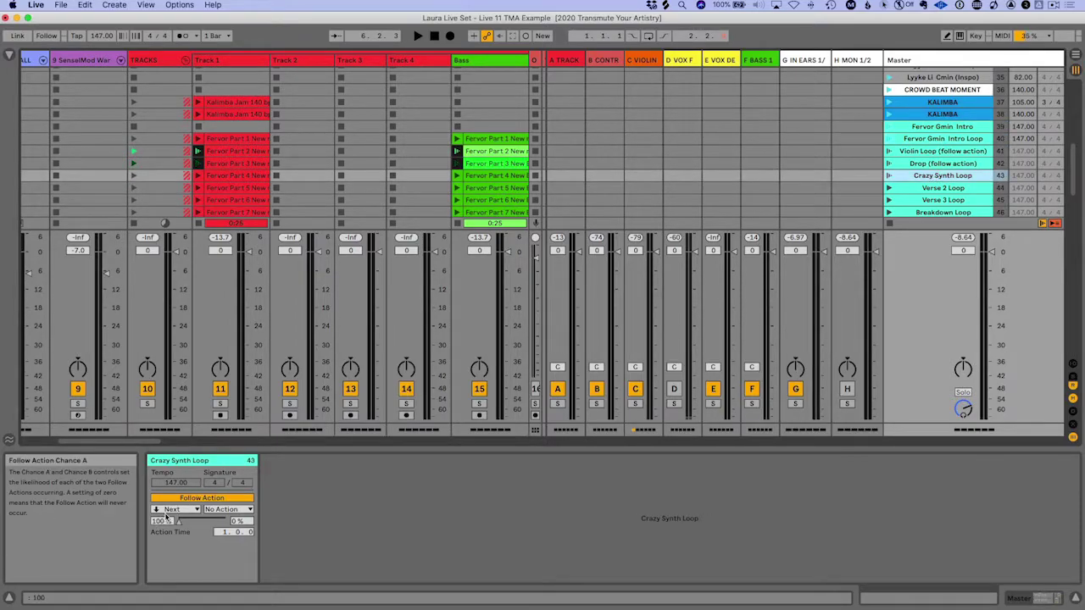
{"action": "left_click", "coordinate": [174, 509]}
{"action": "left_click", "coordinate": [172, 508]}
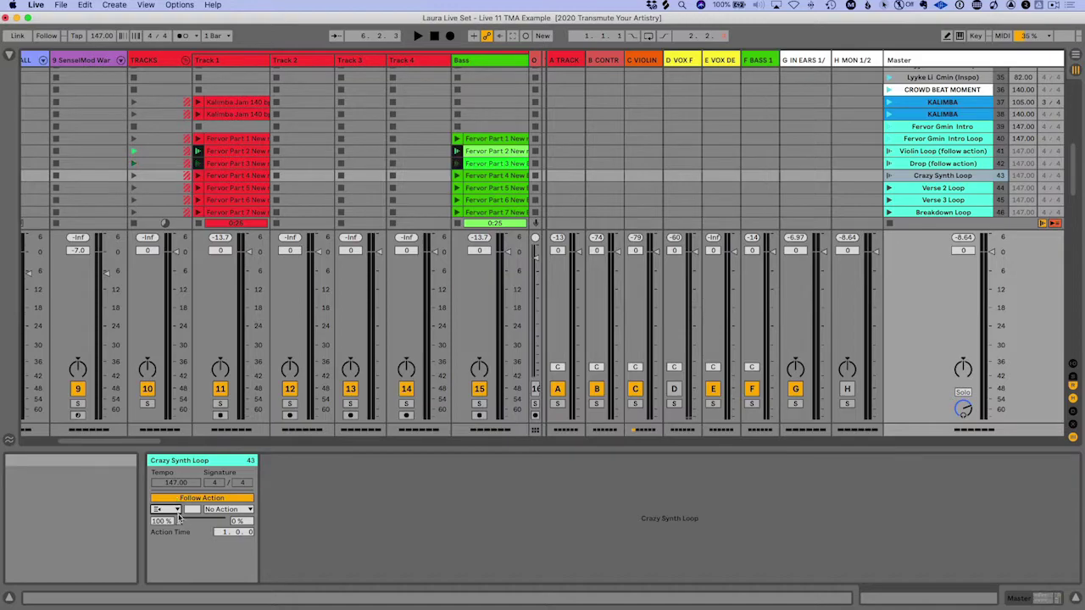
{"action": "left_click", "coordinate": [174, 509]}
{"action": "left_click", "coordinate": [177, 451]}
{"action": "left_click", "coordinate": [225, 510]}
{"action": "left_click", "coordinate": [226, 509]}
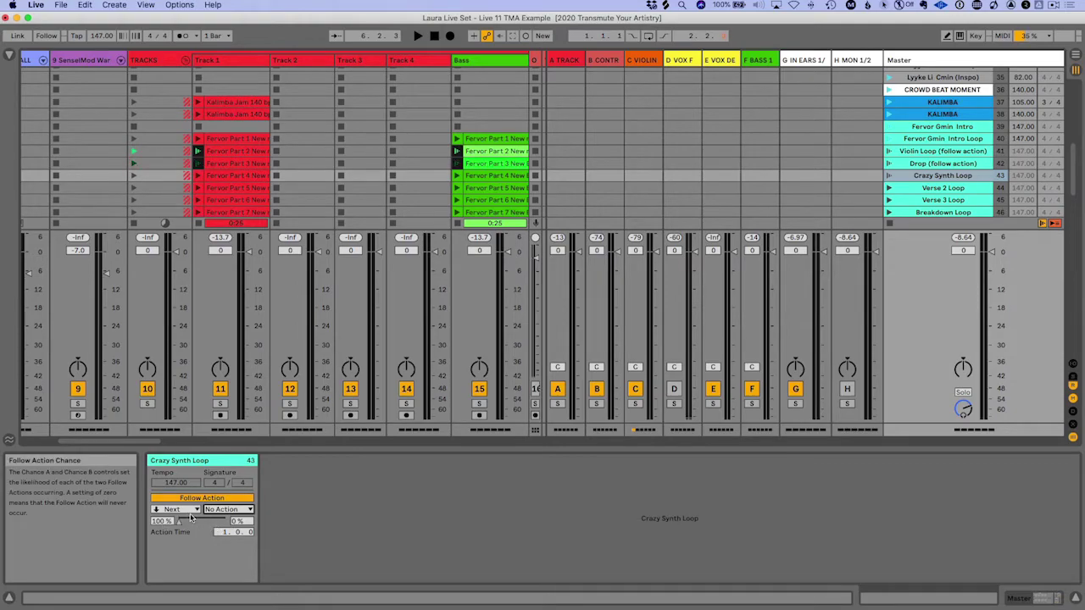